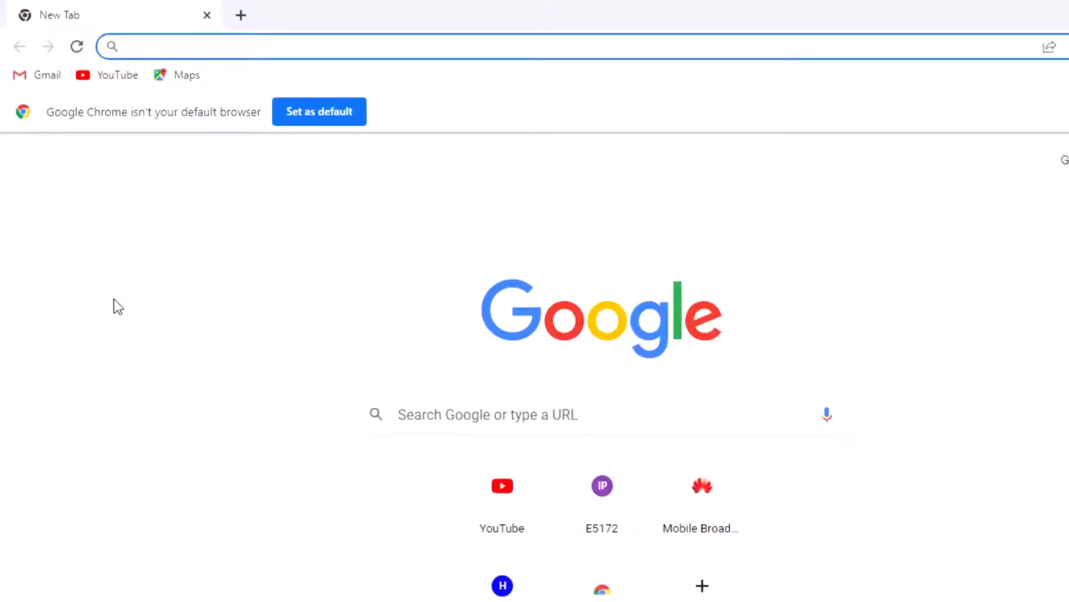
Search Google for 'canon g3411 printer driver' from the address bar
click(403, 44)
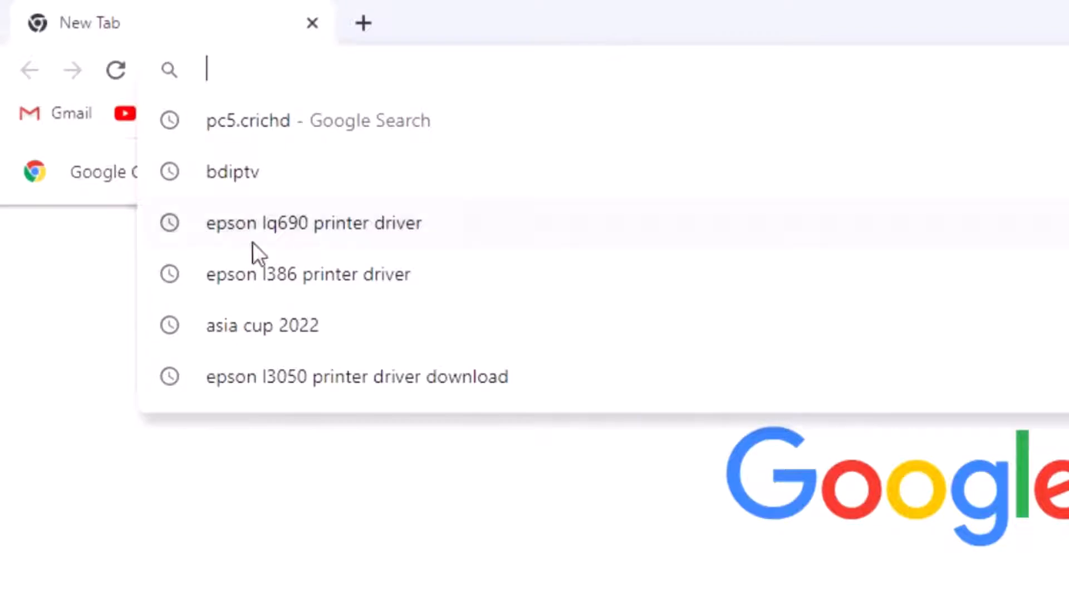
text(canon )
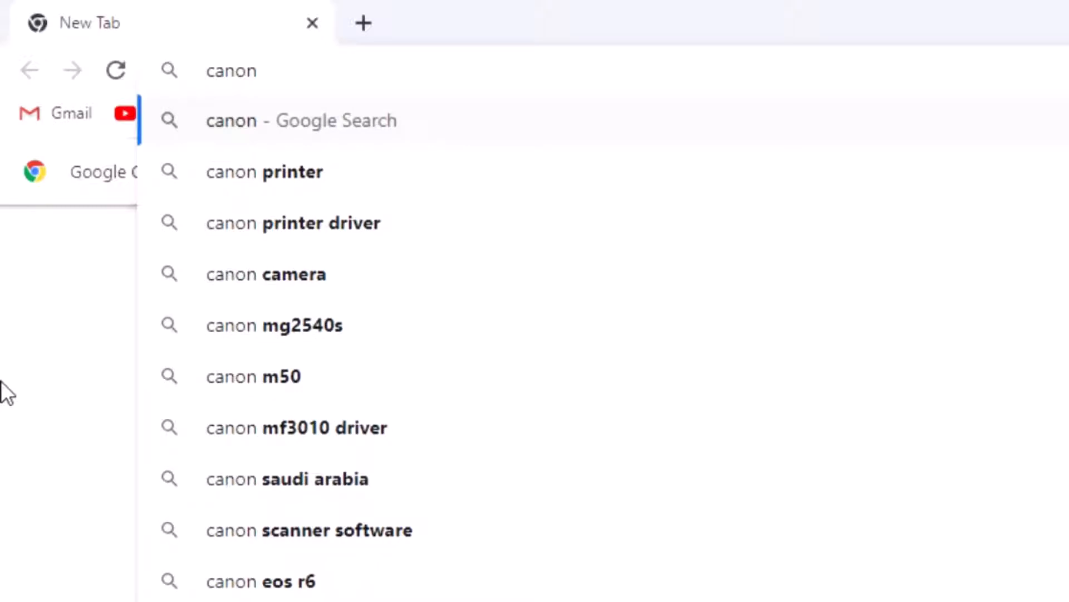
text(g3)
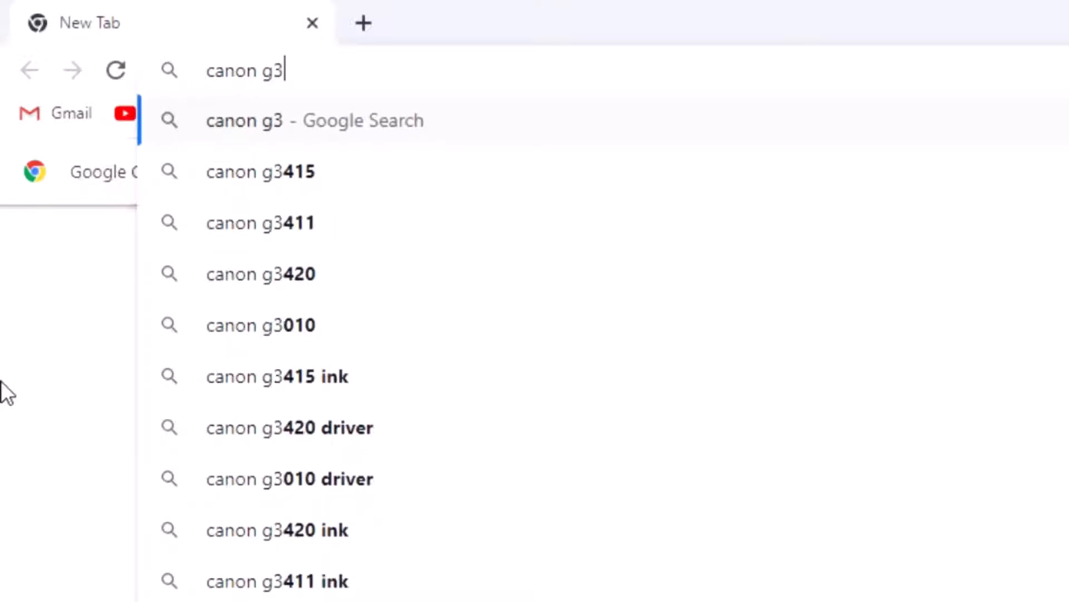
text(411 )
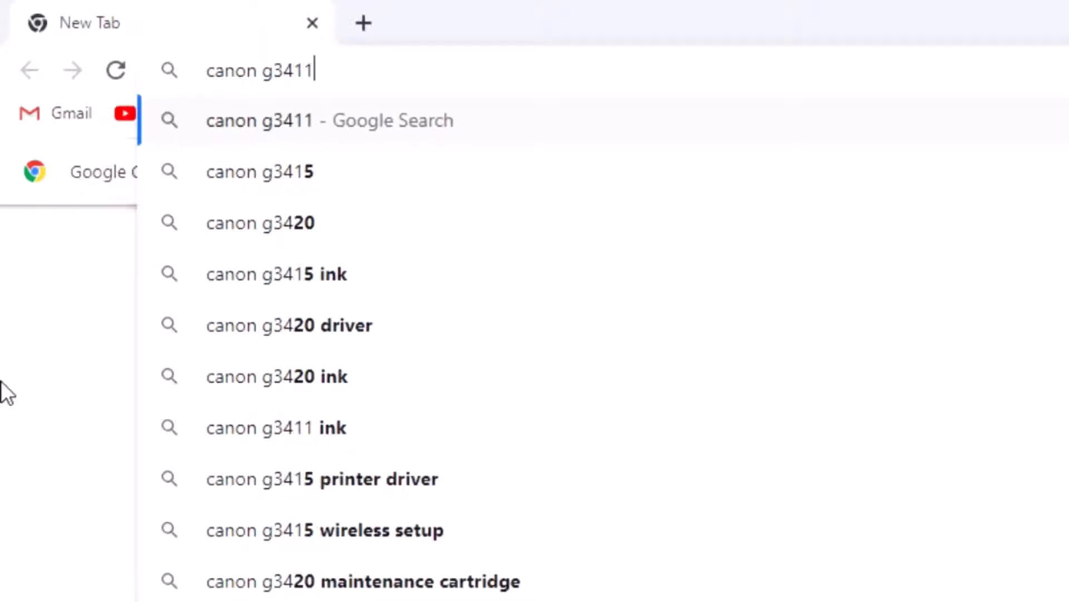
text(printer)
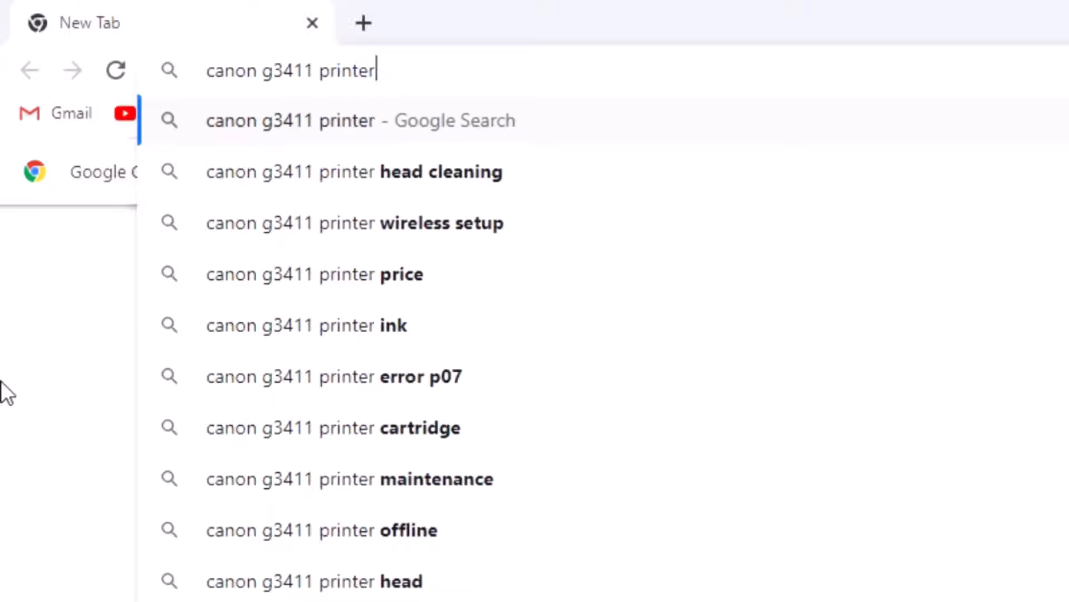
text( drive)
key(Return)
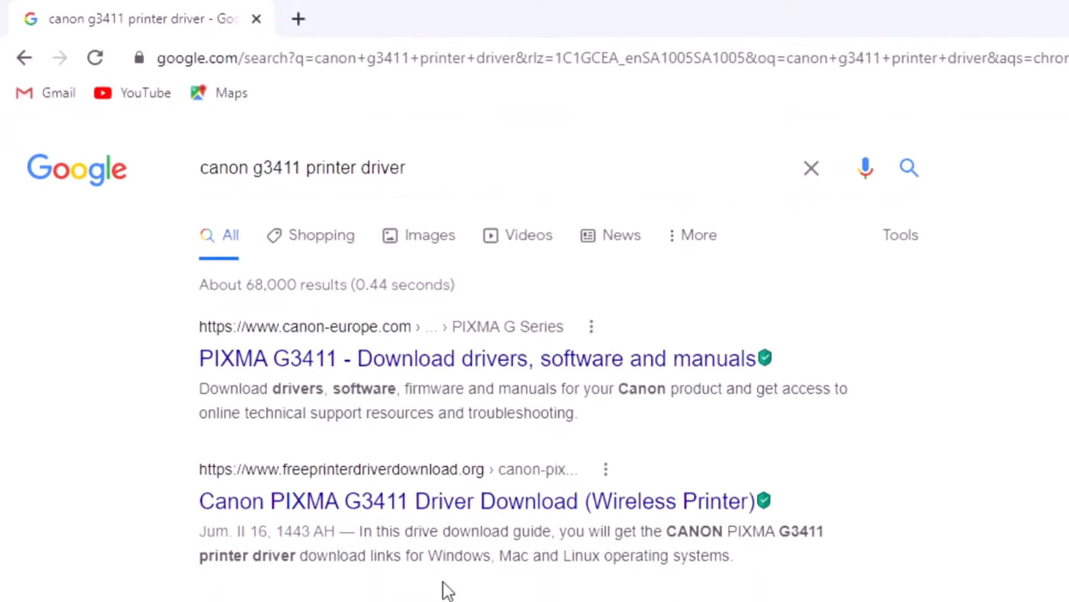
scroll(426, 418, down, 3)
Download the Windows 10 driver from freeprinterdriverdownload.org and show Chrome's downloads list
click(569, 280)
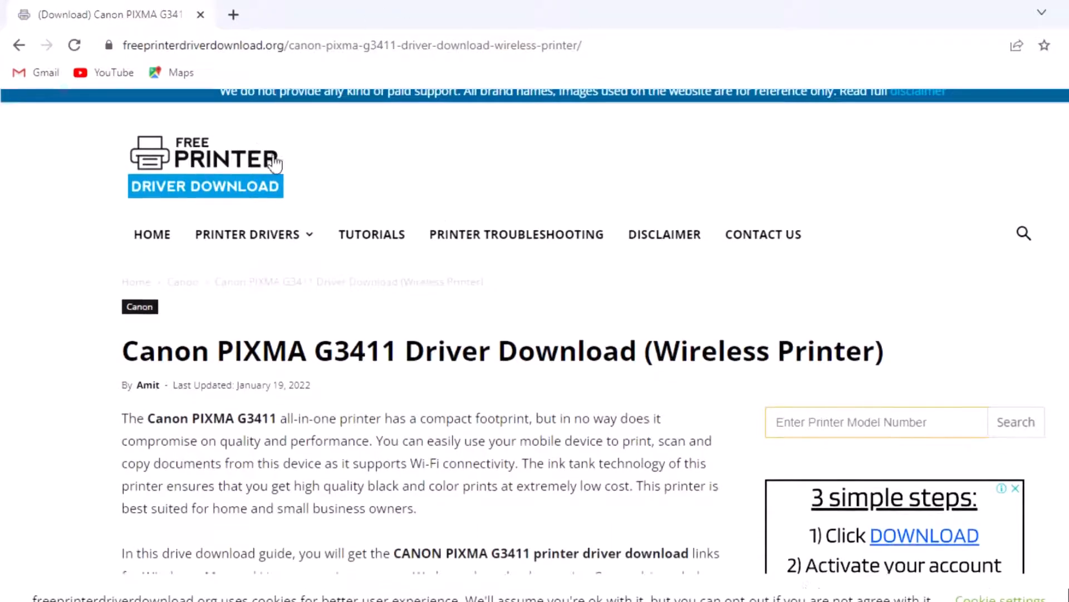
scroll(350, 201, down, 5)
scroll(551, 200, down, 4)
scroll(646, 229, down, 3)
scroll(660, 238, down, 3)
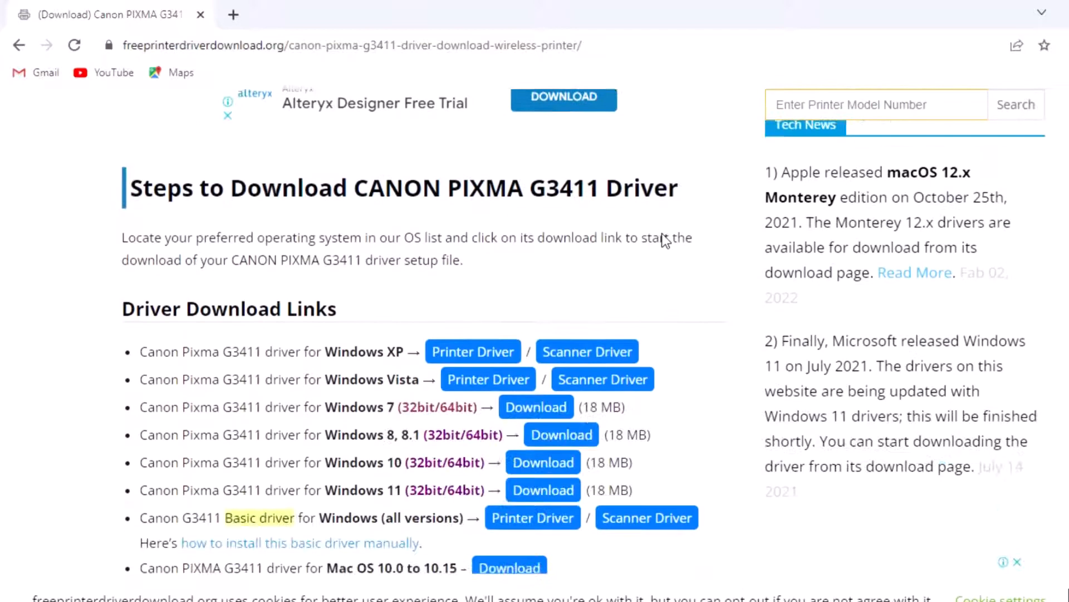
scroll(663, 239, down, 2)
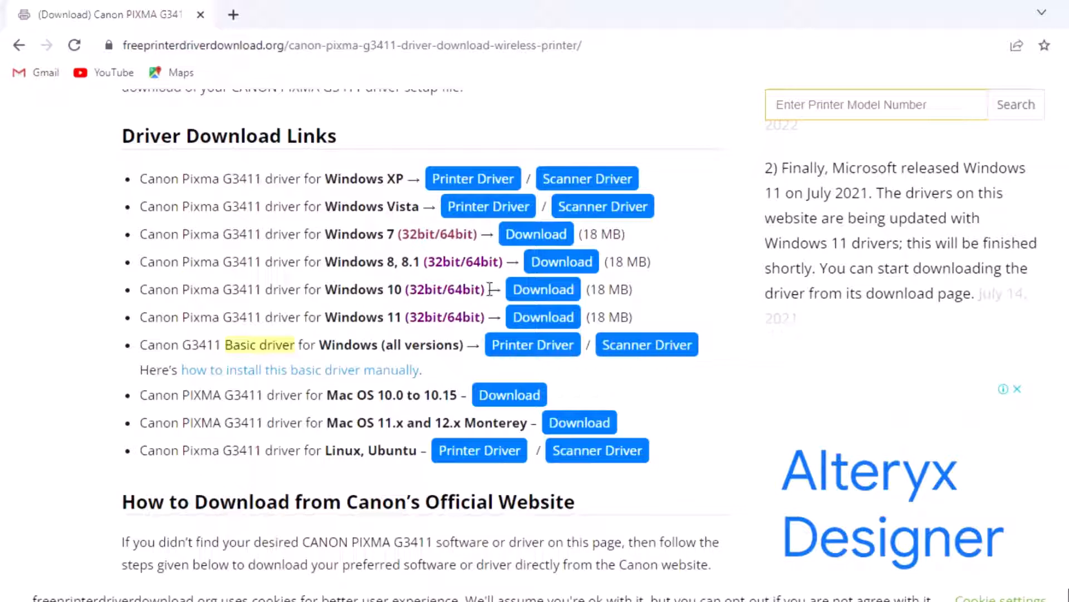
drag(488, 289, 144, 291)
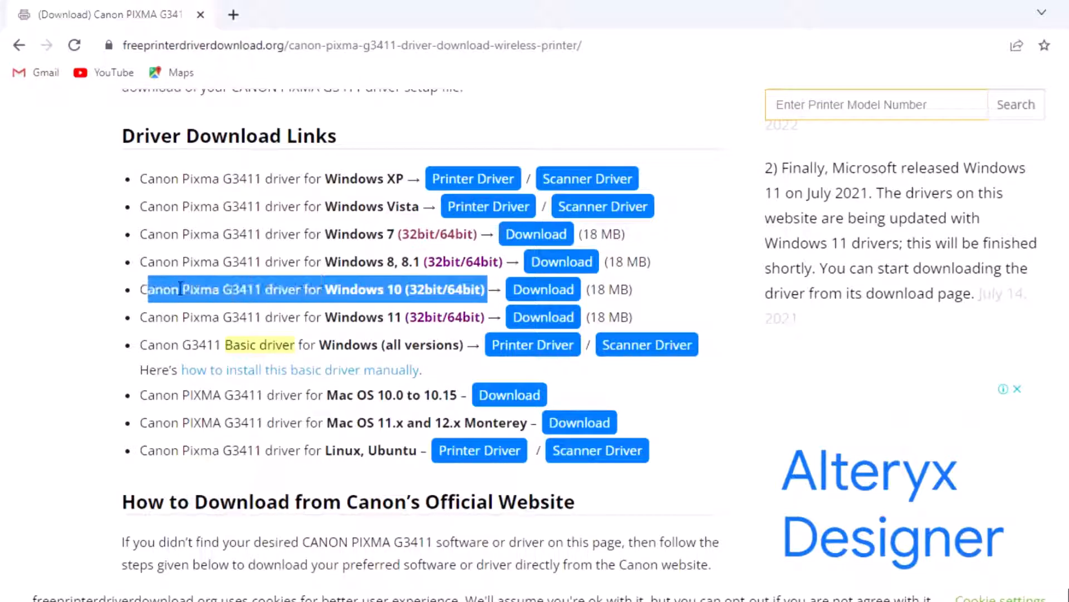
click(543, 290)
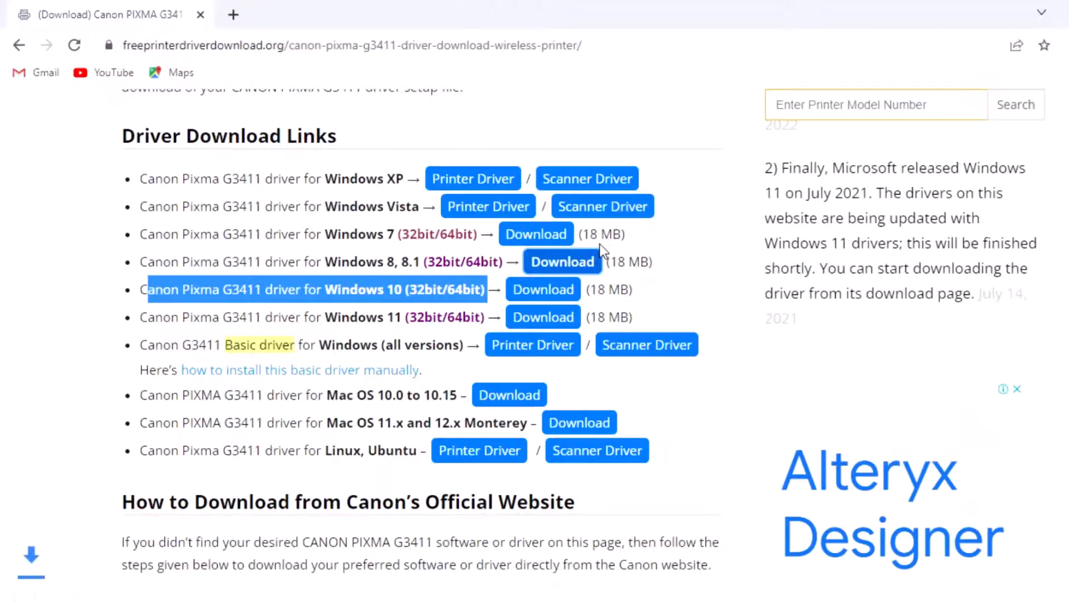
key(ctrl+j)
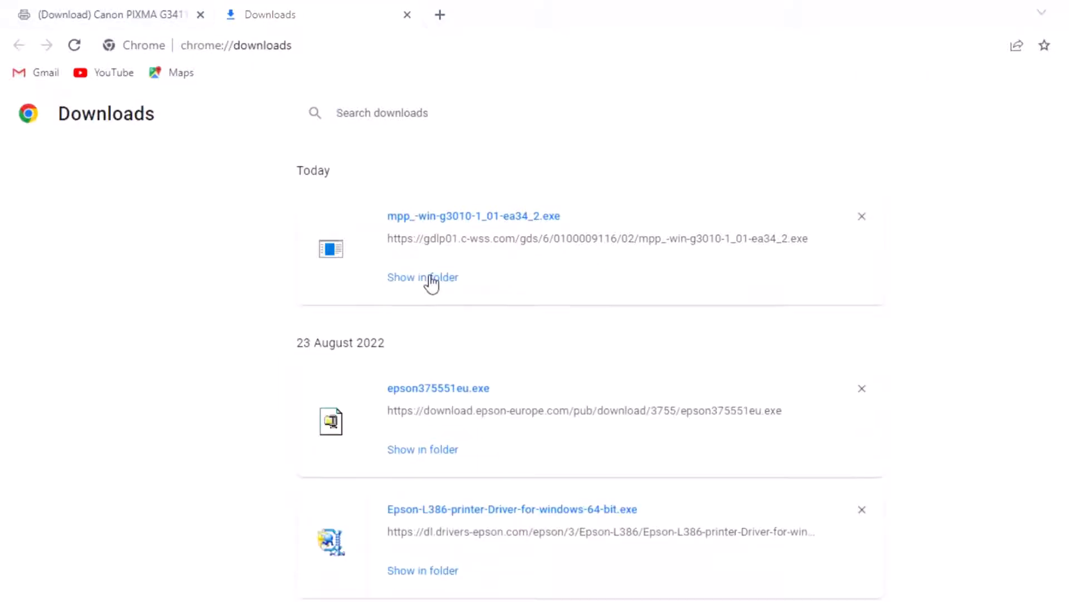
Launch mpp_-win-g3010-1_01-ea34_2.exe from Downloads and allow the UAC prompt
click(423, 277)
double_click(418, 255)
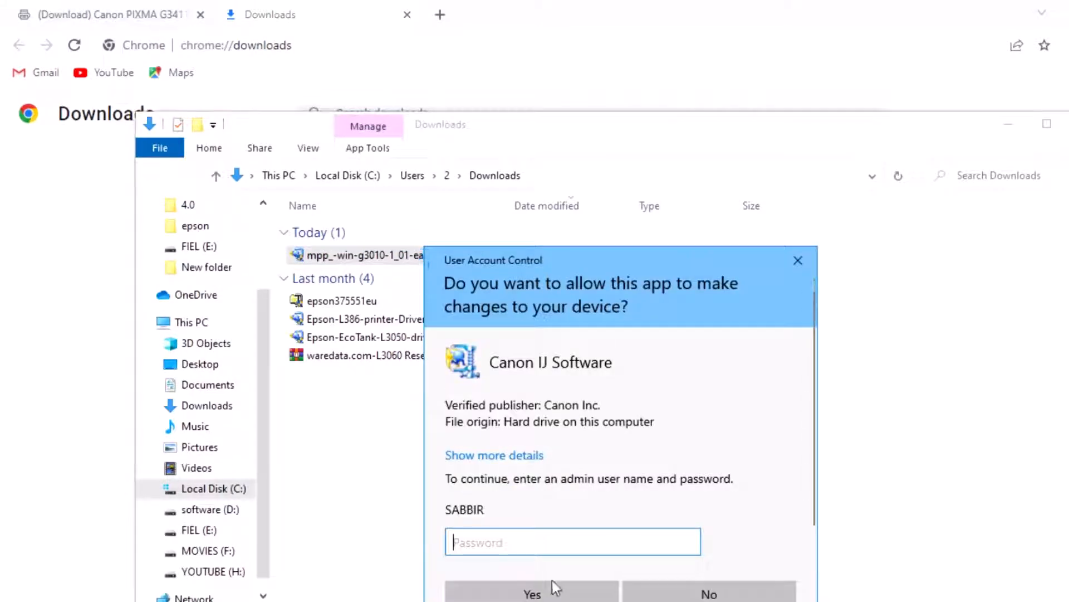
click(552, 580)
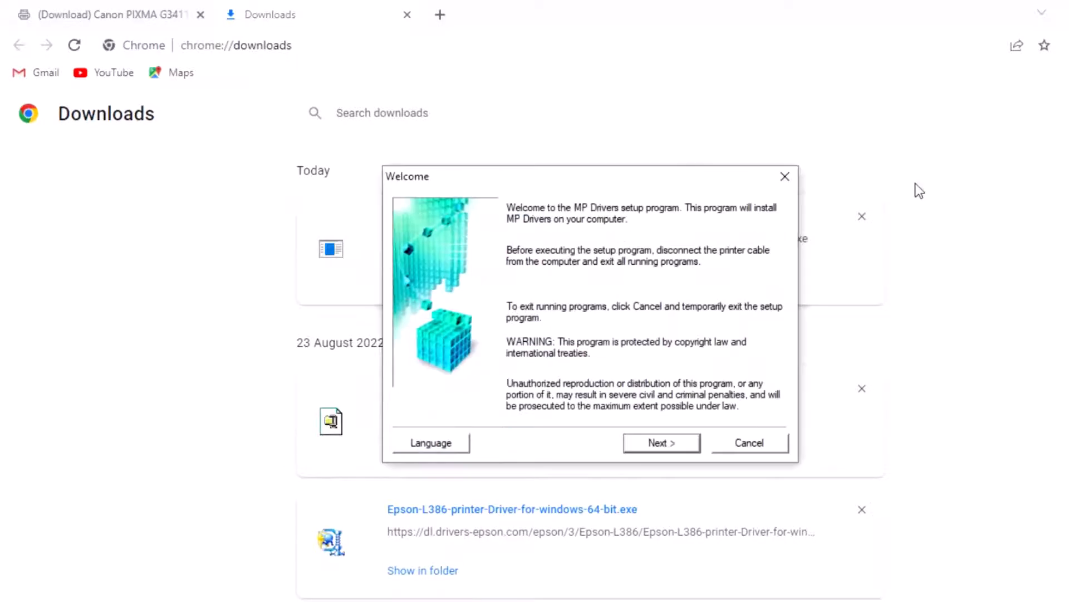
Choose Europe, Middle East, Africa residence, accept the licence and select 'Use the printer via USB'
click(660, 443)
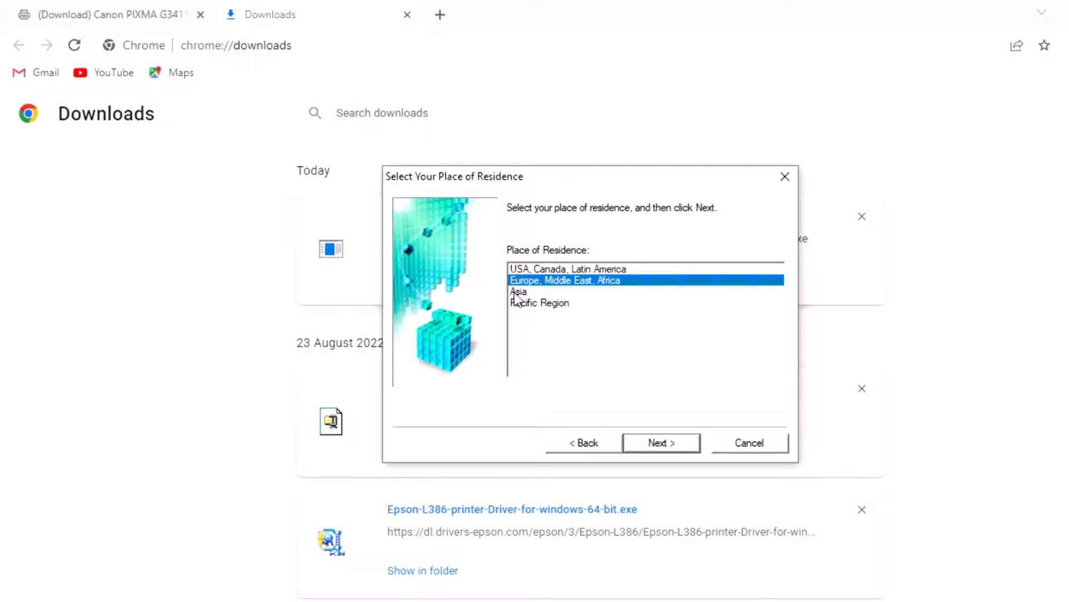
click(545, 278)
click(675, 447)
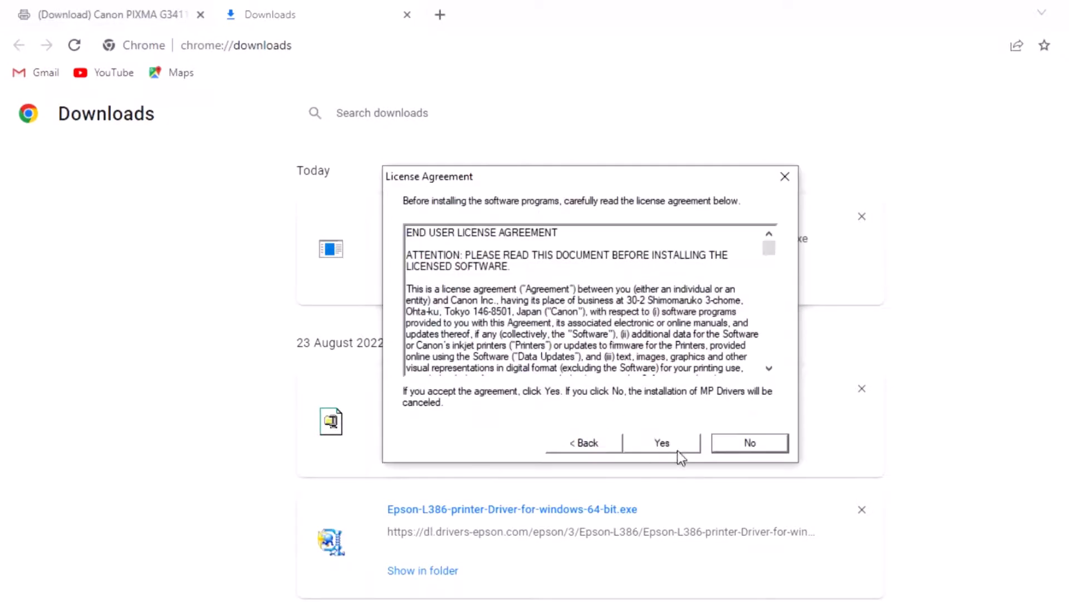
click(666, 446)
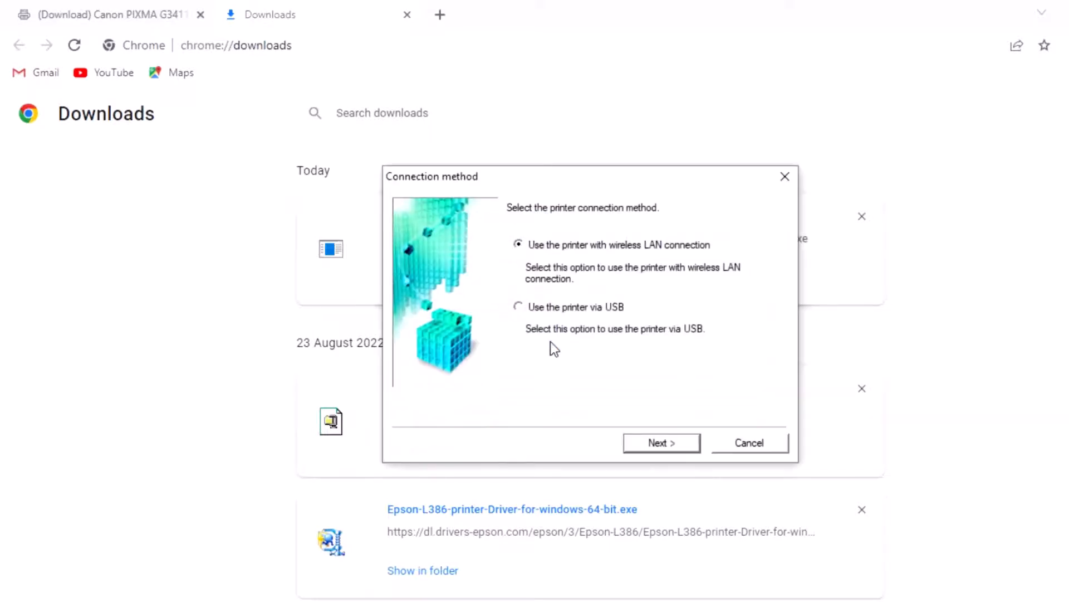
click(535, 306)
Confirm the USB connection so the installer begins registering drivers
click(661, 443)
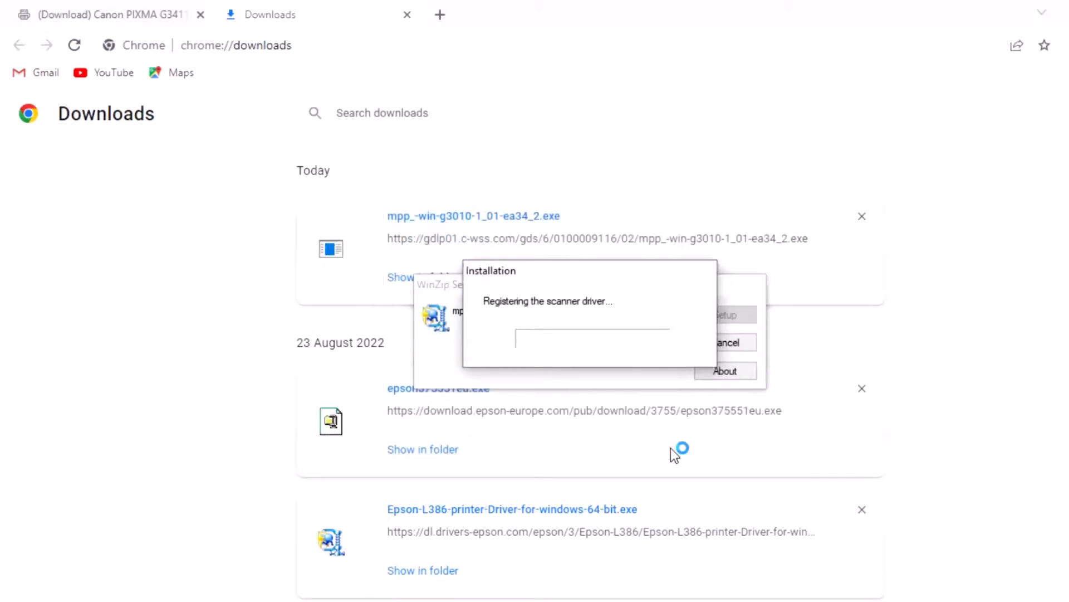